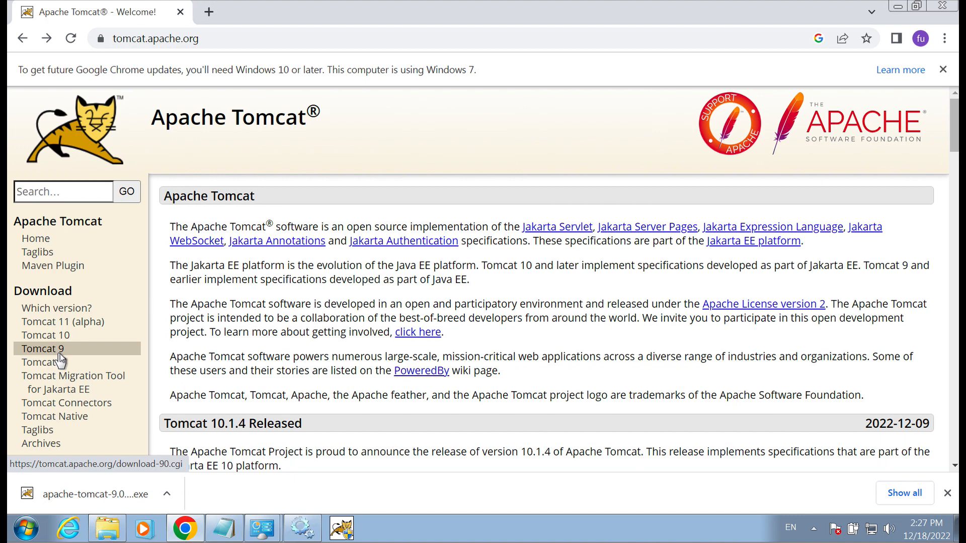
Download the Tomcat 9.0.70 Windows Service Installer and show apache-tomcat-9.0.70 (1).exe in Downloads.
left_click(64, 351)
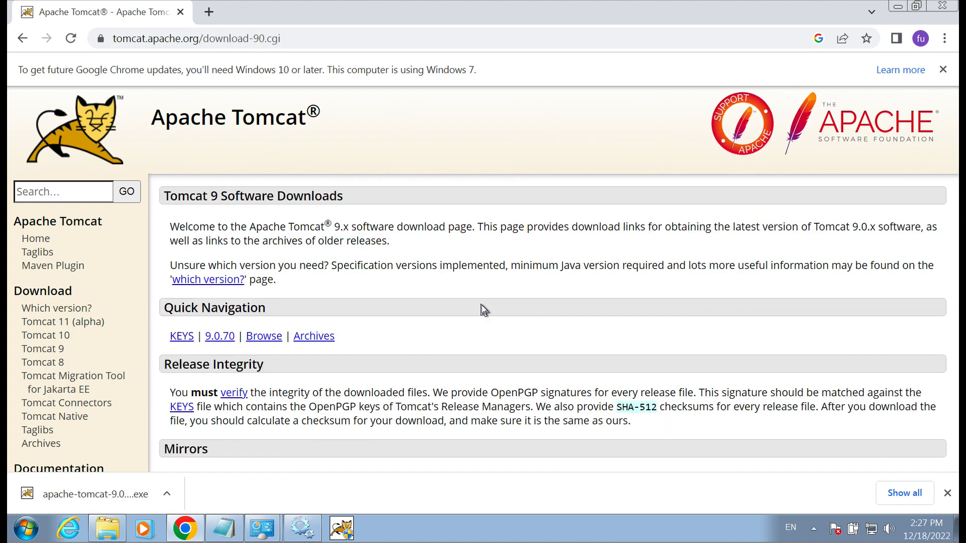
scroll(481, 305, "down", 15)
scroll(481, 305, "up", 3)
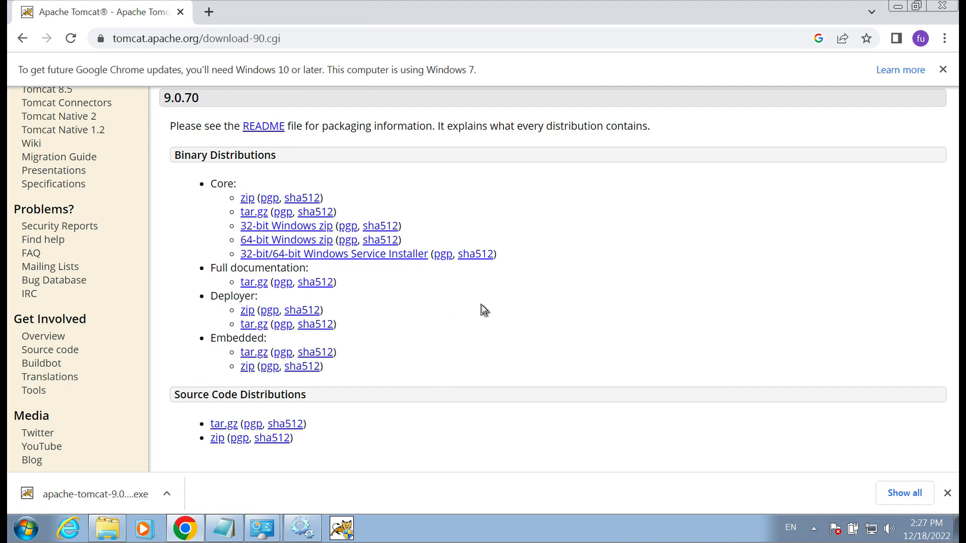
left_click(415, 253)
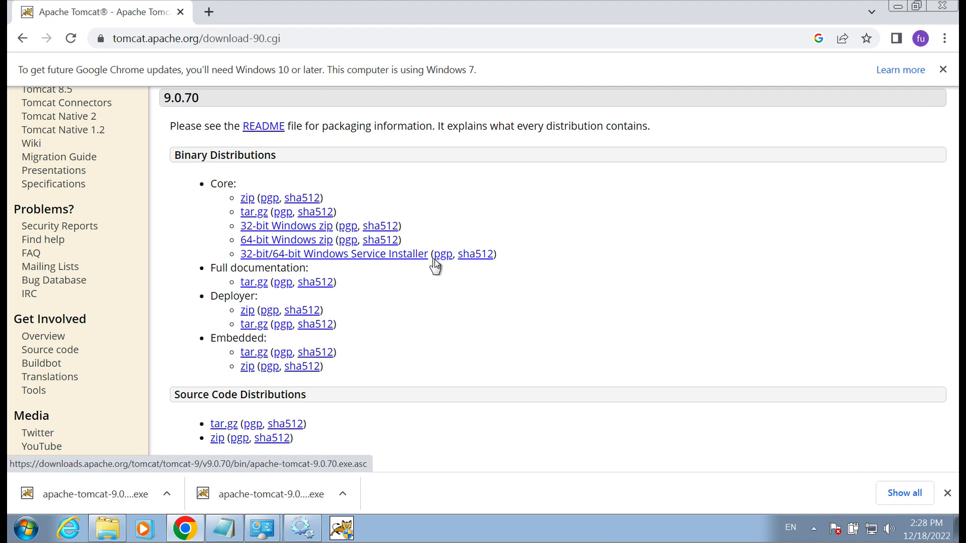
left_click(169, 493)
left_click(216, 447)
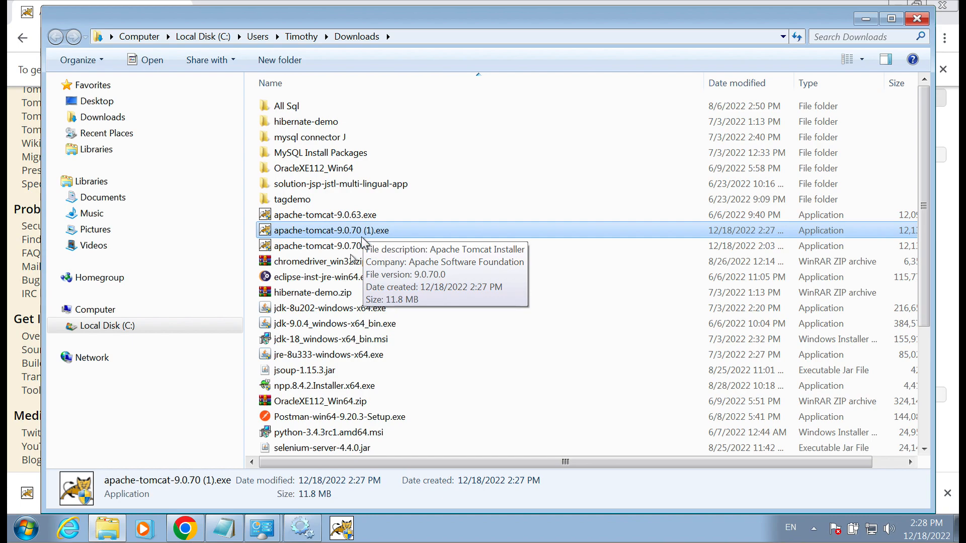
Run apache-tomcat-9.0.70 (1).exe and approve the User Account Control prompt.
double_click(365, 233)
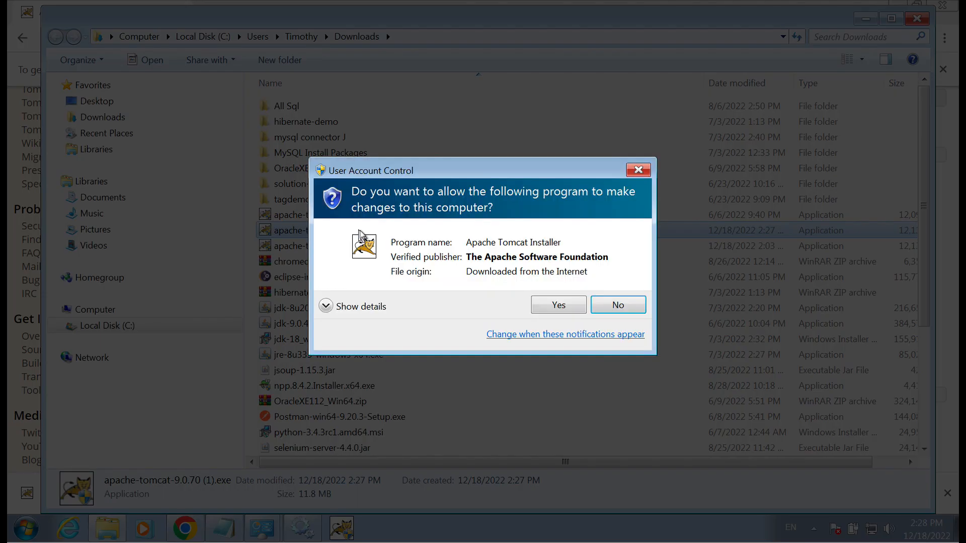
left_click(558, 307)
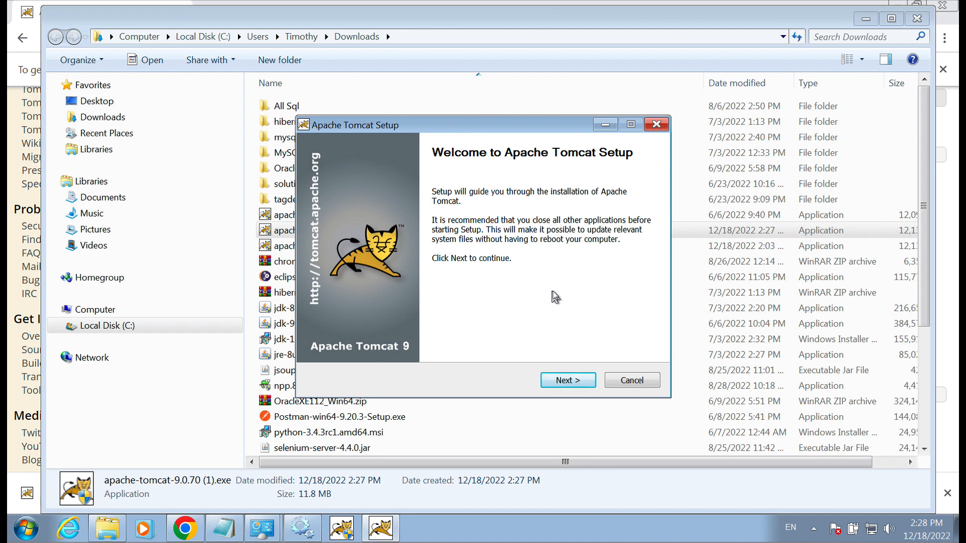
Accept the licence, choose the Full install type, and continue to Configuration Options.
left_click(573, 381)
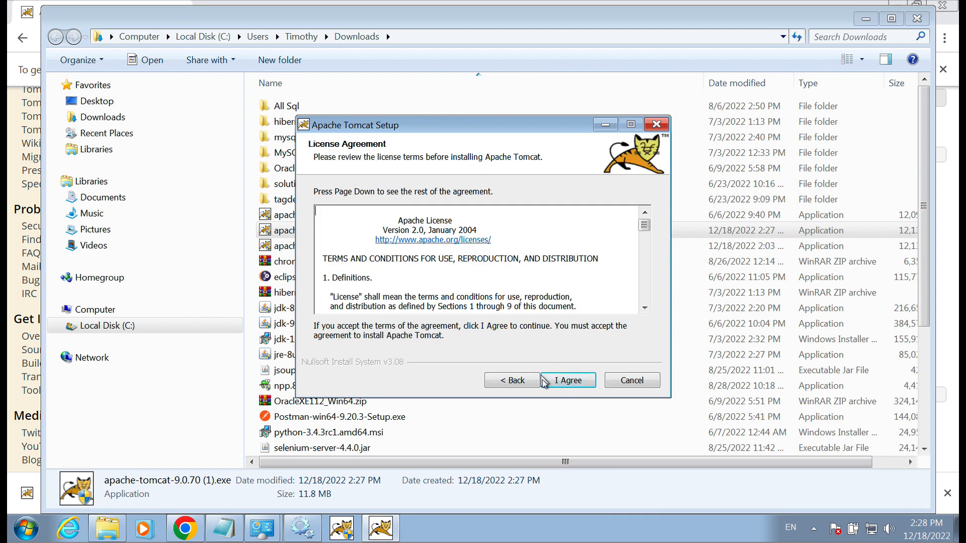
left_click(544, 384)
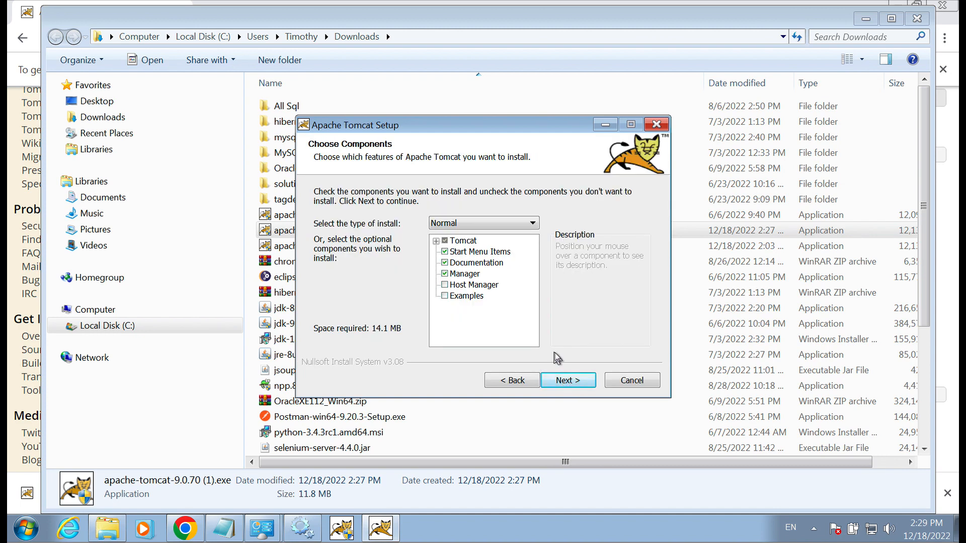
left_click(482, 223)
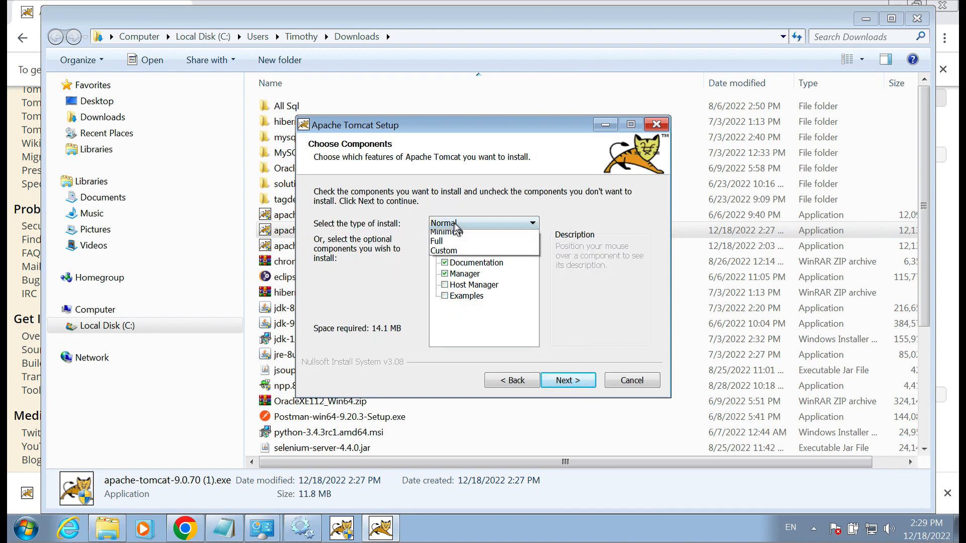
left_click(466, 254)
left_click(437, 242)
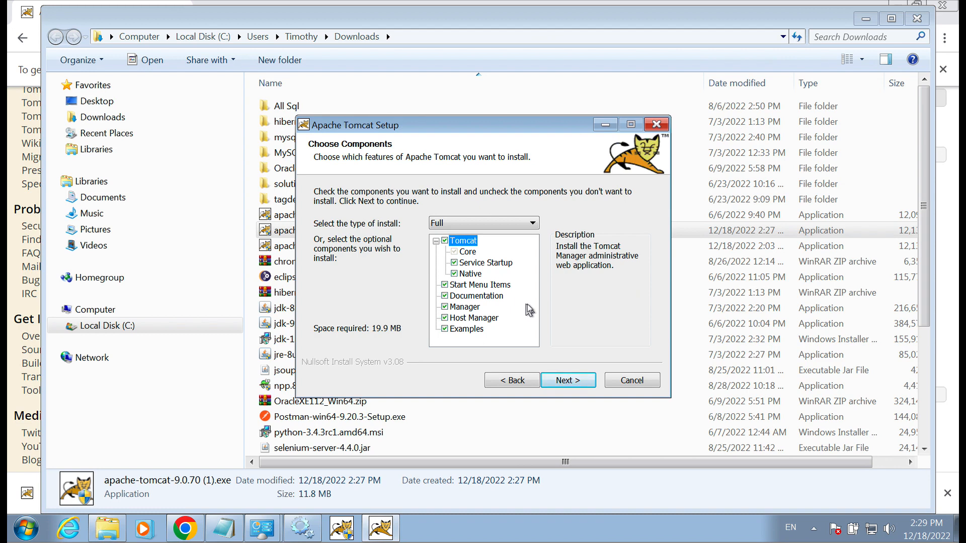
left_click(567, 378)
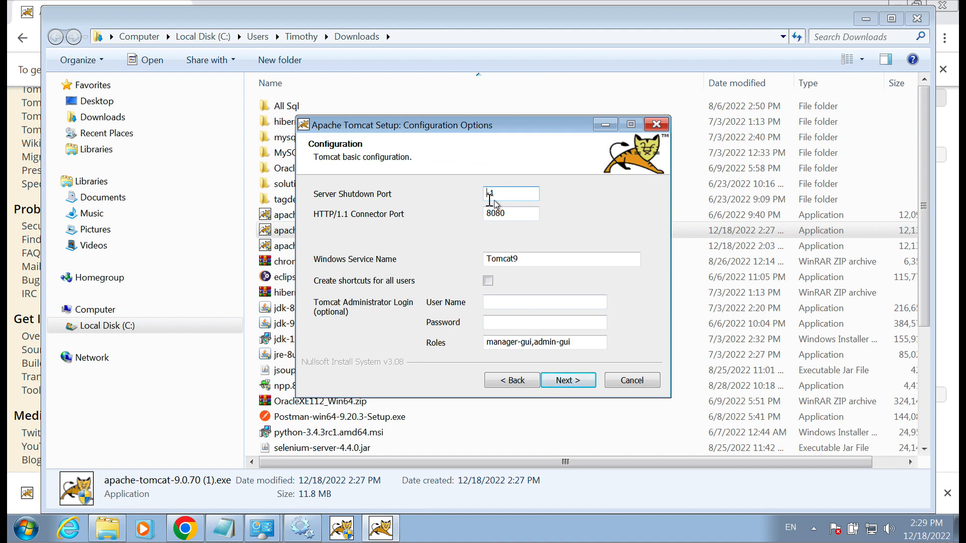
Set Server Shutdown Port to 8005 and user name 'admin' with an administrator password.
left_click(510, 194)
key("BackSpace")
key("BackSpace")
type("8005")
left_click(544, 303)
type("admin")
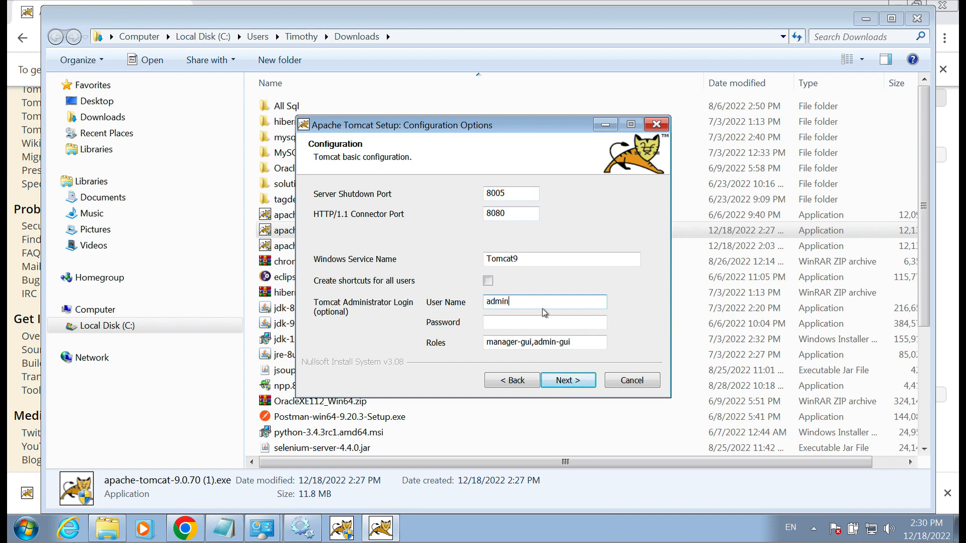
left_click(528, 324)
type("admin")
left_click(567, 381)
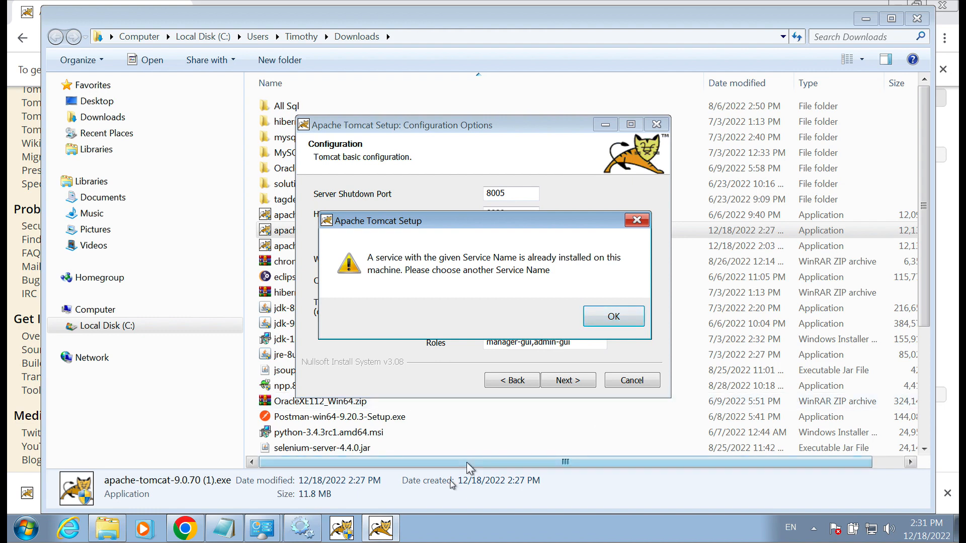
Dismiss the Tomcat9 service-already-installed warning and quit setup, returning to Chrome.
left_click(614, 316)
left_click(632, 380)
left_click(578, 315)
left_click(186, 531)
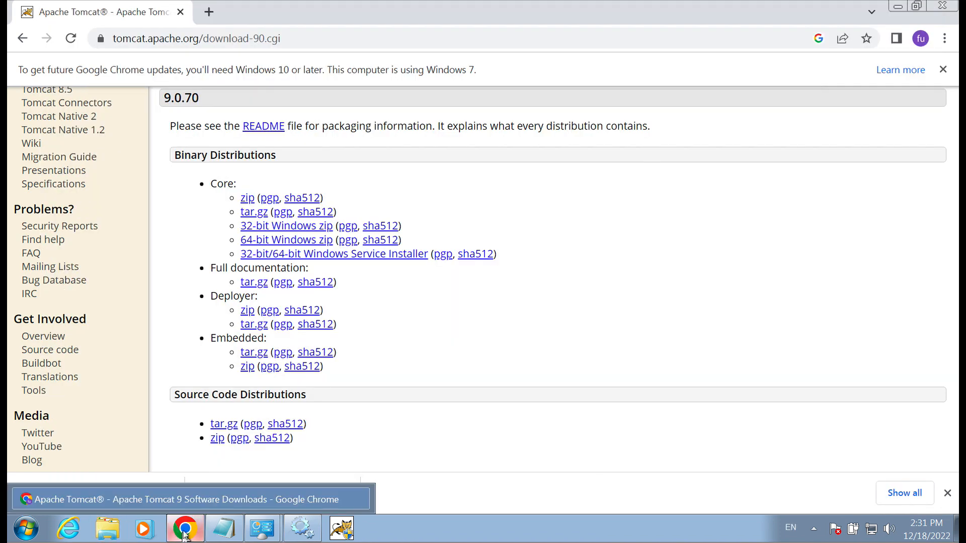
Load localhost:8080 in a new Chrome tab to show the Apache Tomcat success page.
left_click(209, 11)
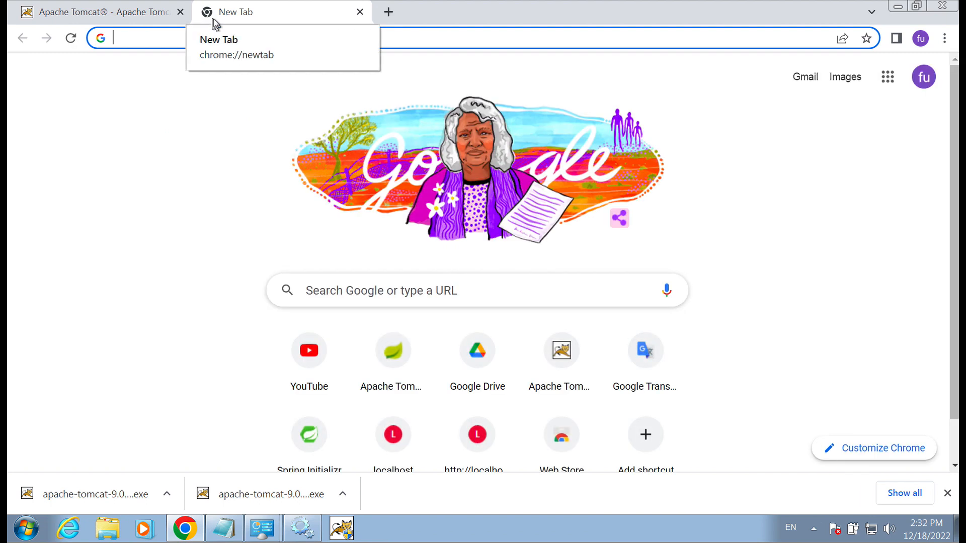
type("local")
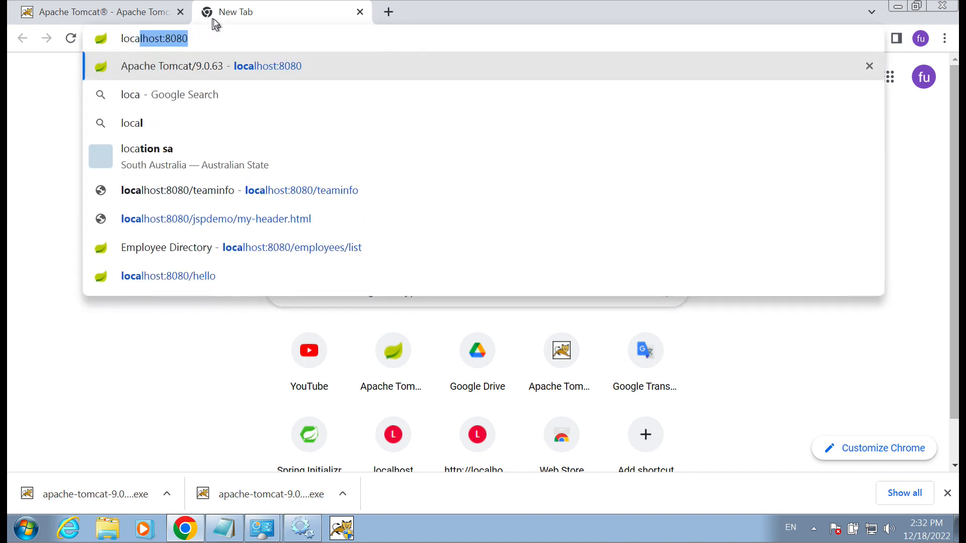
key("Return")
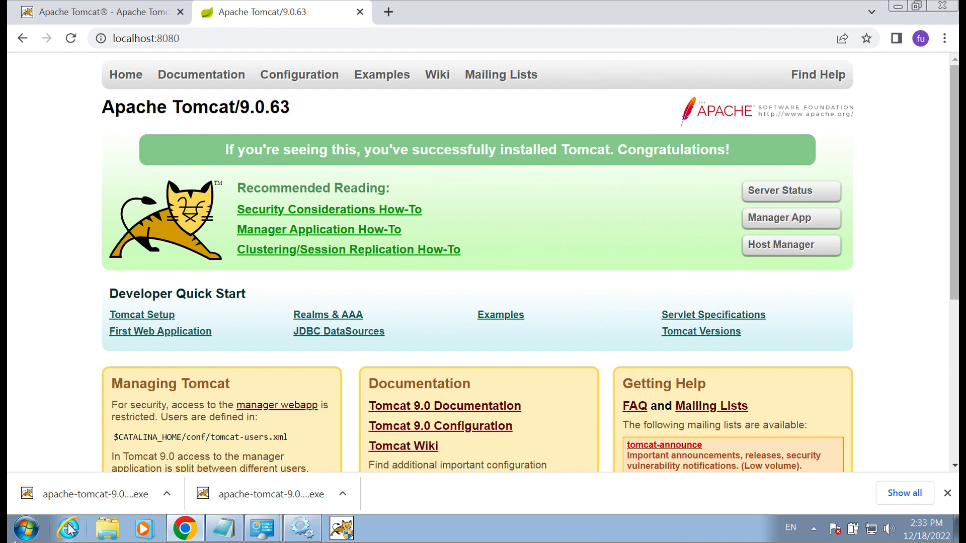
Search the Start menu for 'conf' and launch Configure Tomcat.
left_click(25, 529)
left_click(77, 494)
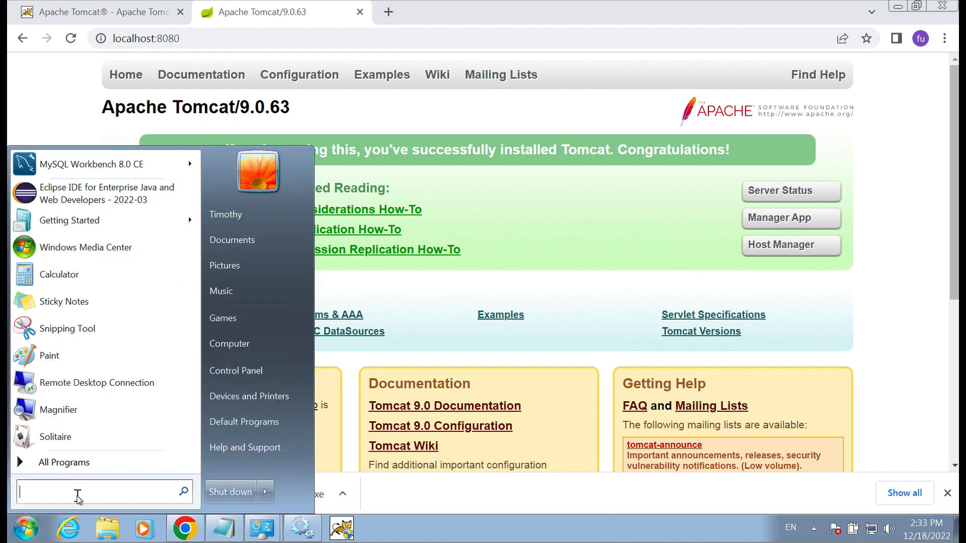
type("c")
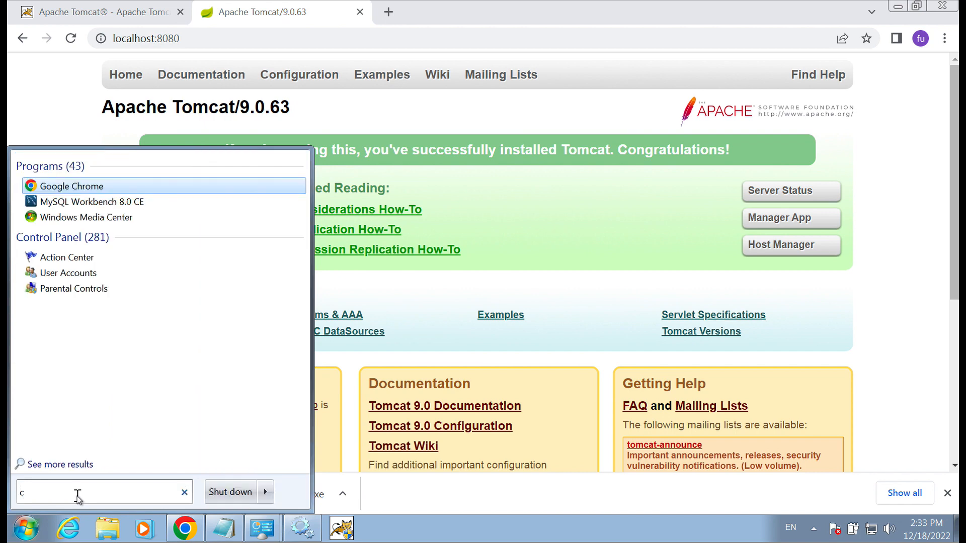
type("onfg")
key("BackSpace")
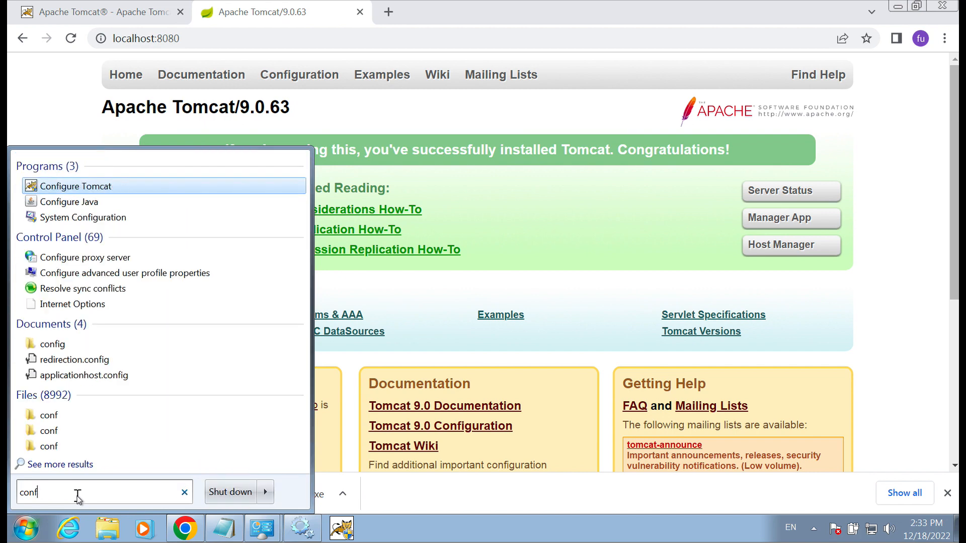
left_click(82, 187)
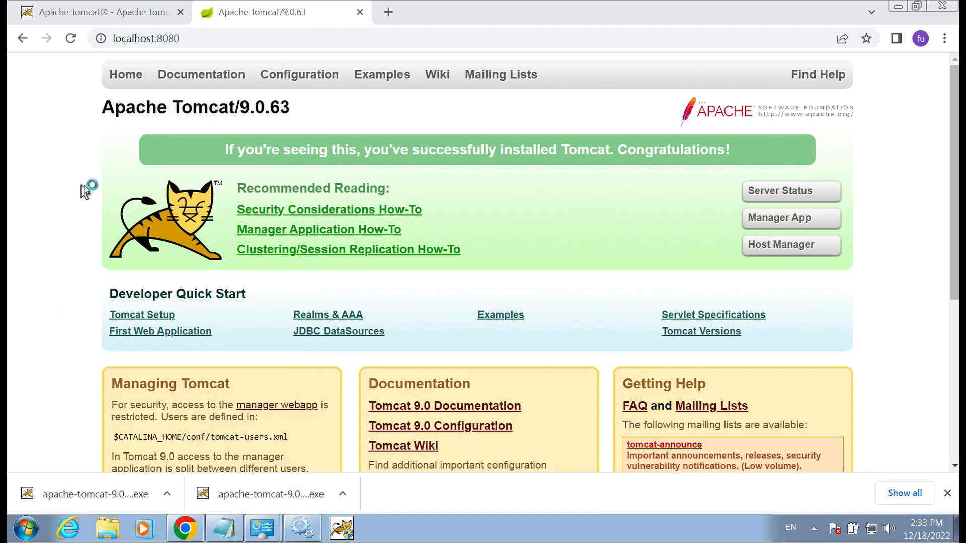
left_click(261, 363)
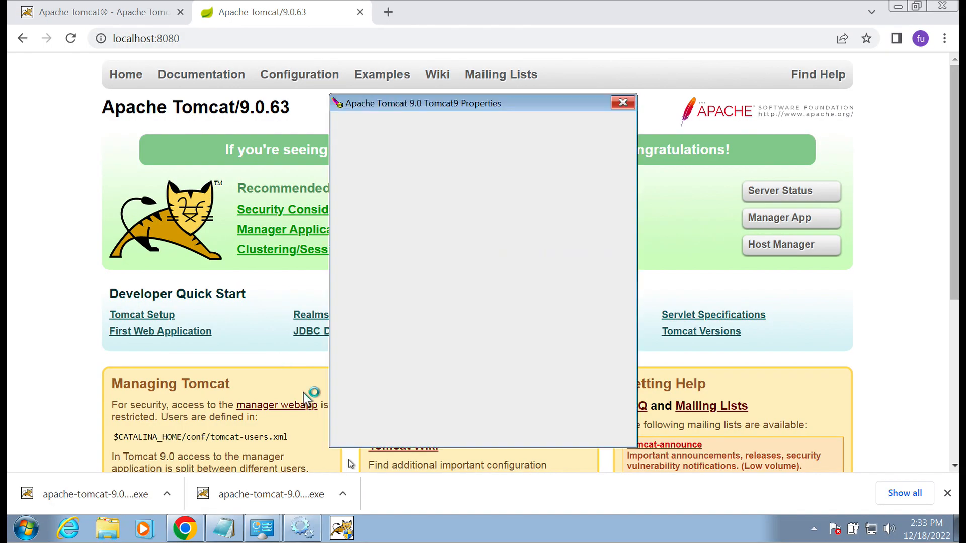
mouse_move(359, 516)
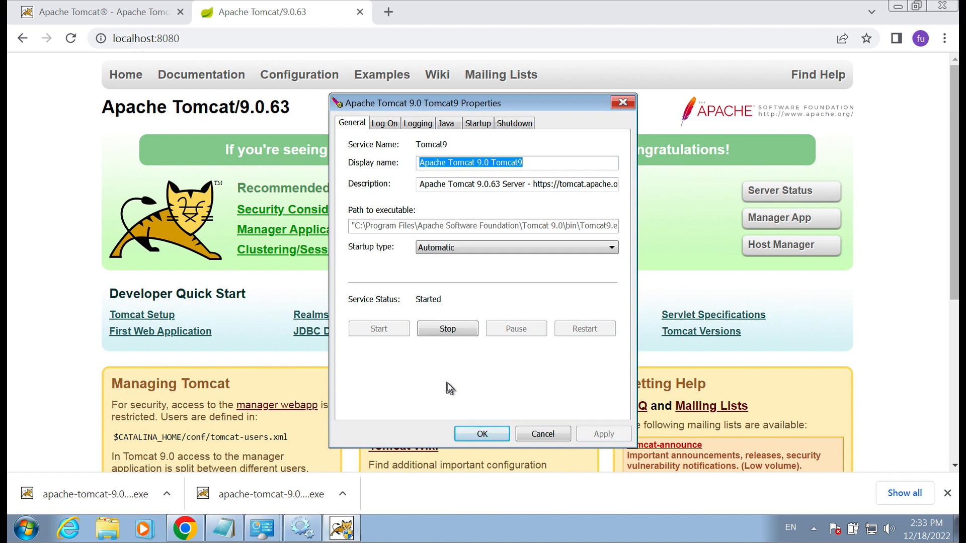
left_click(408, 125)
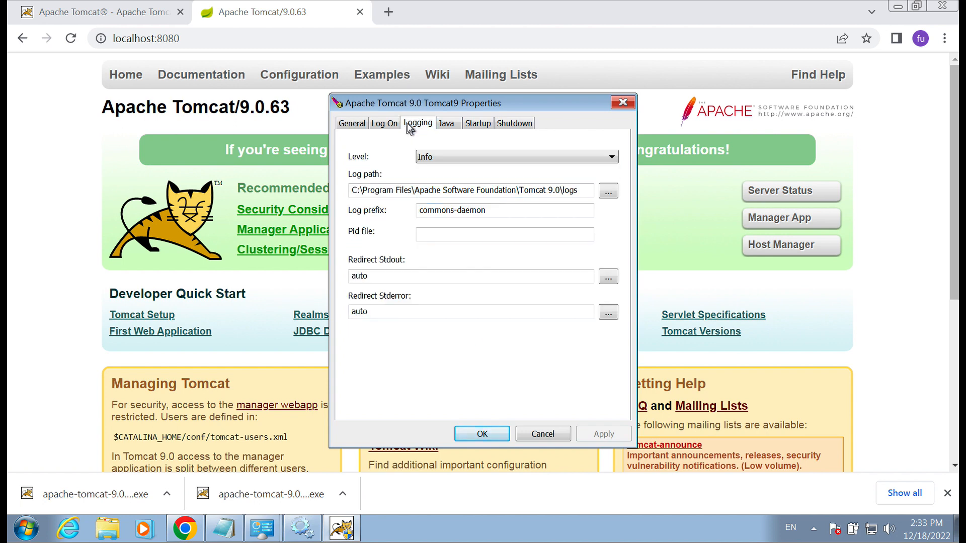
left_click(355, 125)
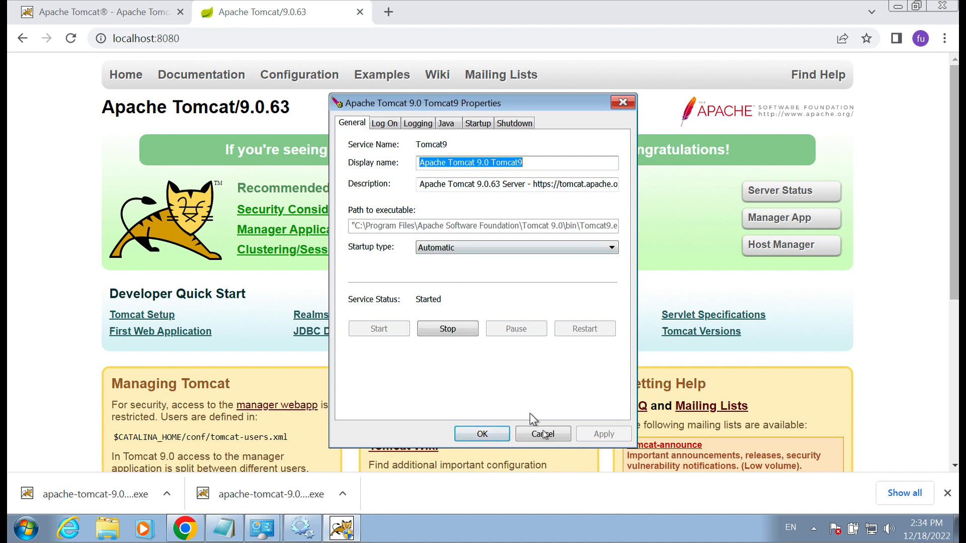
left_click(493, 438)
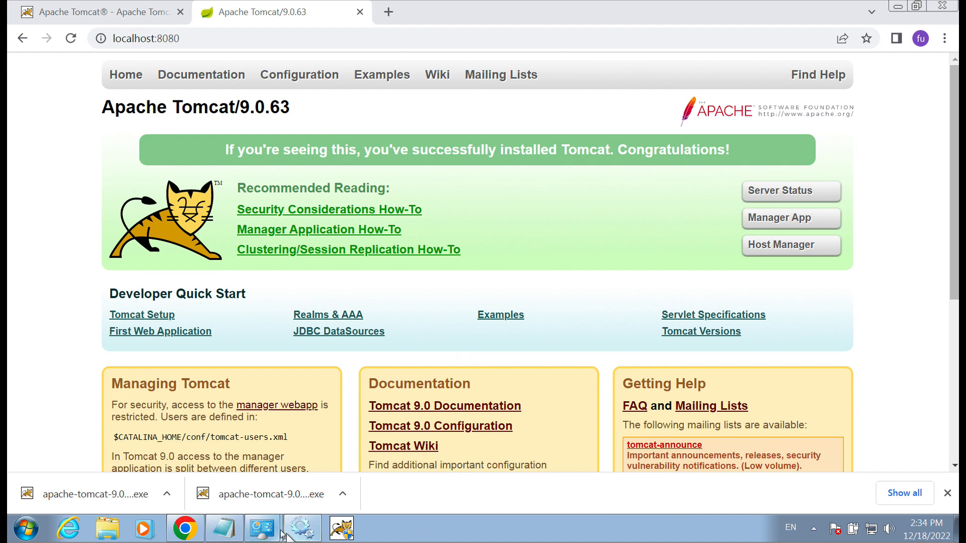
Switch to the Administrative Tools window from the Control Panel taskbar previews.
mouse_move(262, 526)
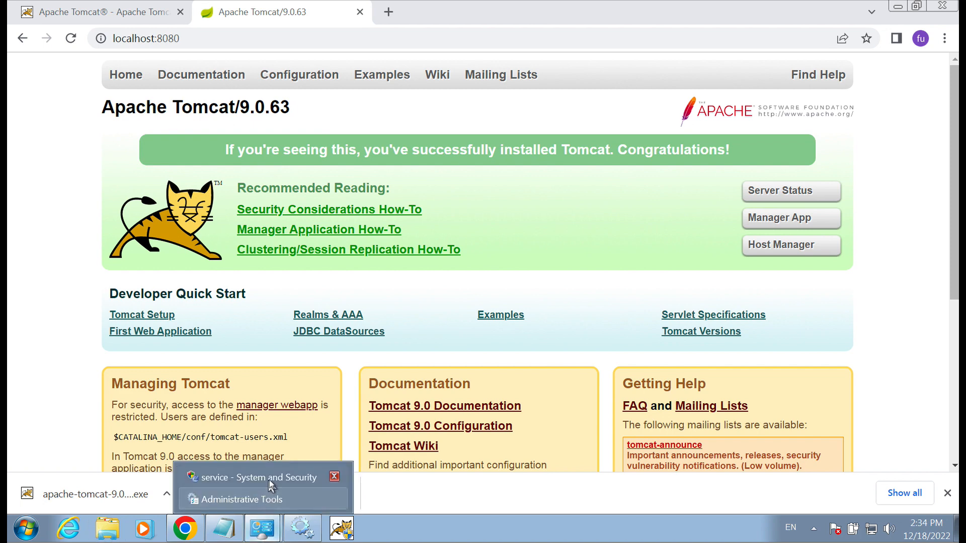
left_click(268, 497)
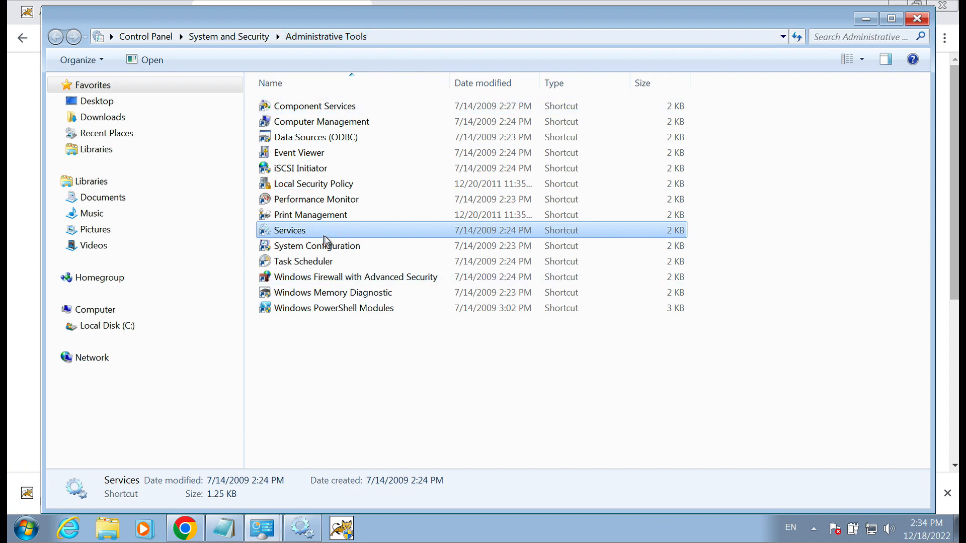
Open Services and the Apache Tomcat 9.0 Tomcat9 properties, leaving startup type Automatic for now.
double_click(297, 232)
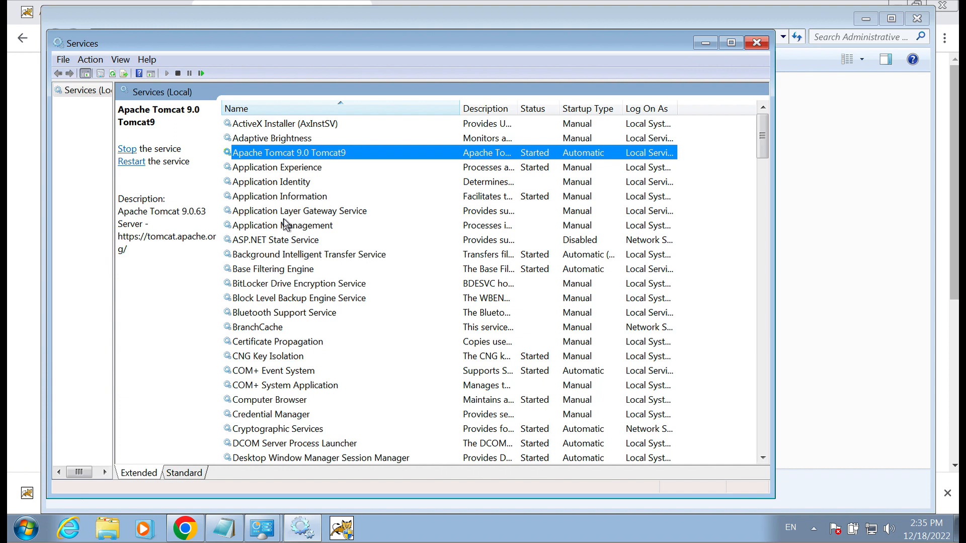
double_click(301, 154)
left_click_drag(340, 99, 538, 97)
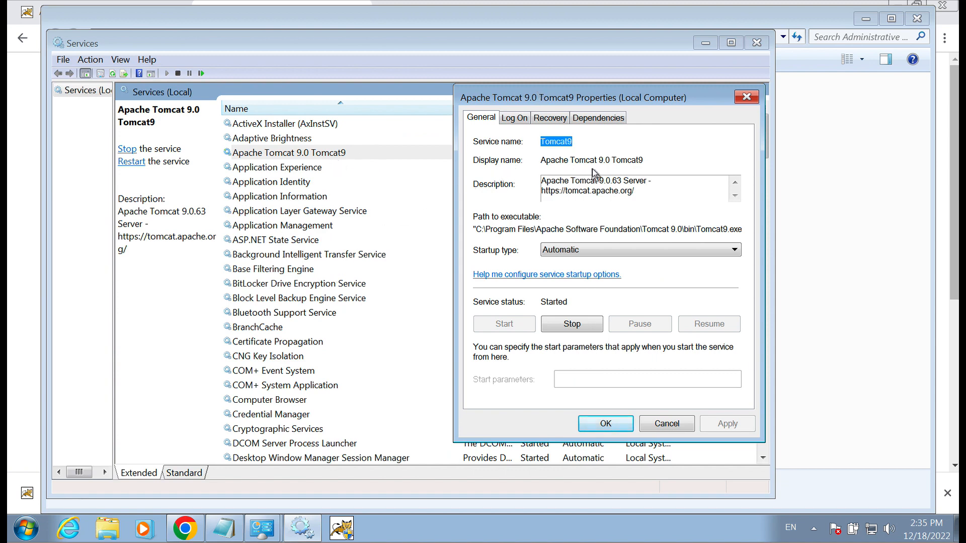
left_click_drag(634, 99, 472, 102)
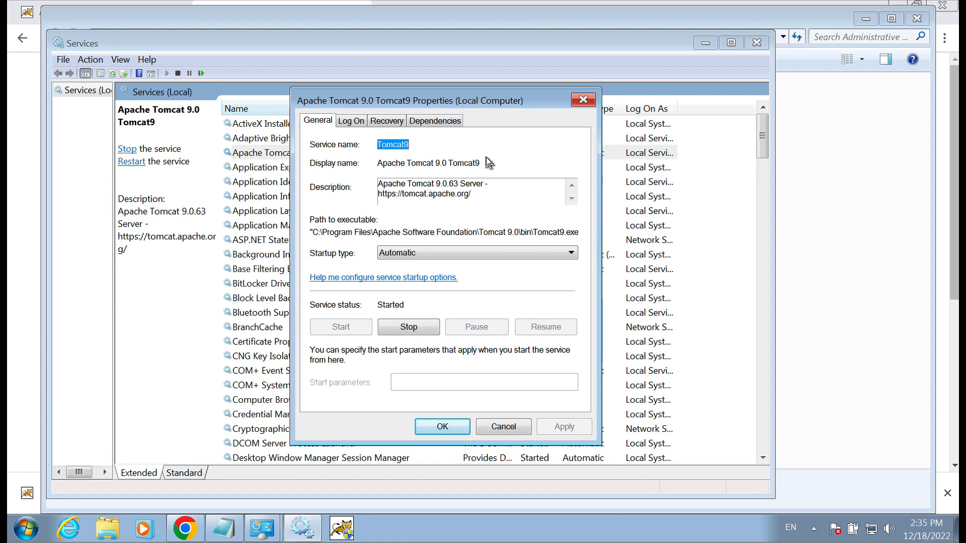
left_click(490, 255)
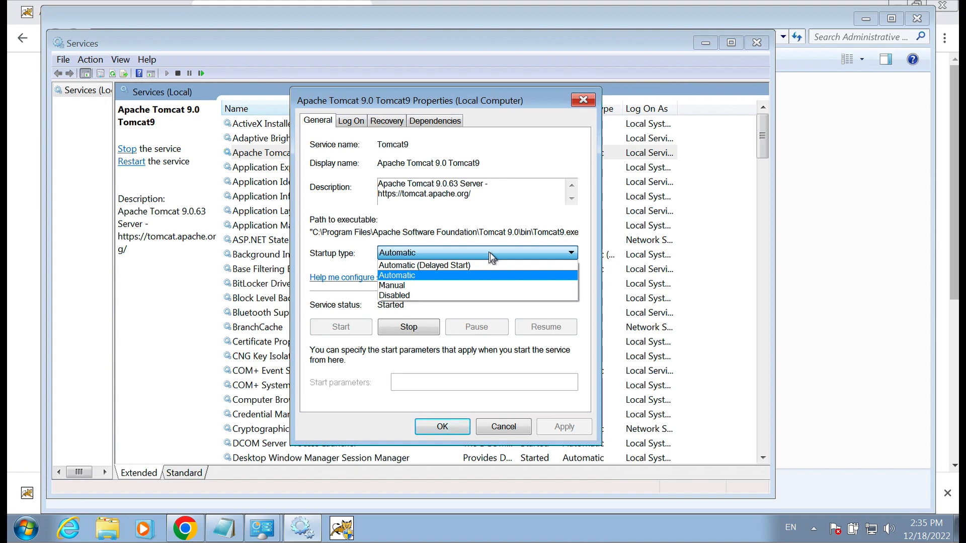
left_click(487, 218)
Stop Tomcat9, change its startup type to Disabled, then apply and close the properties.
left_click(421, 328)
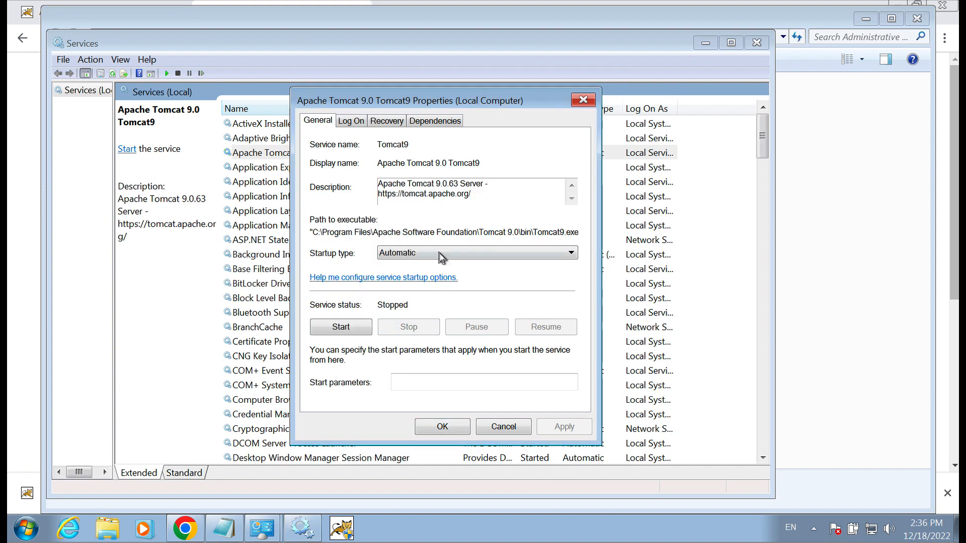
left_click(438, 252)
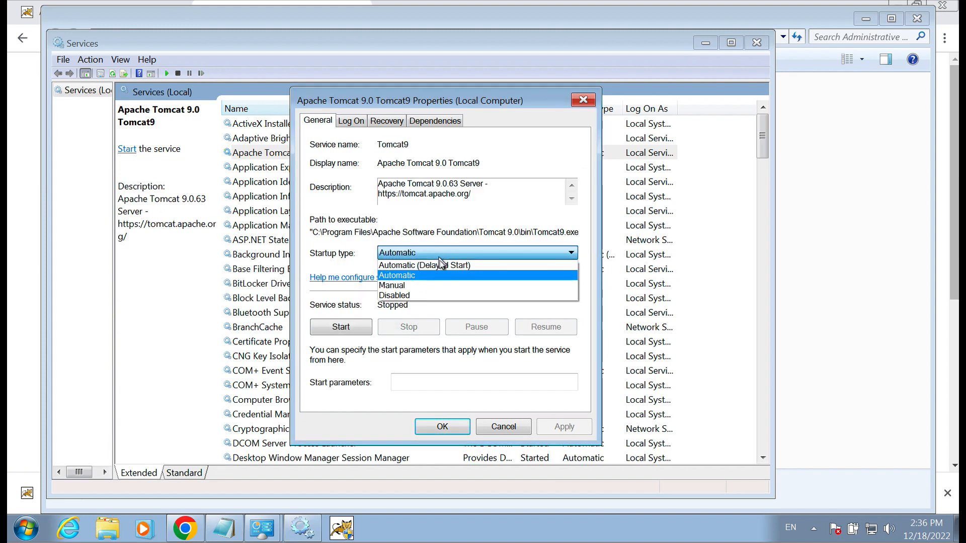
left_click(430, 293)
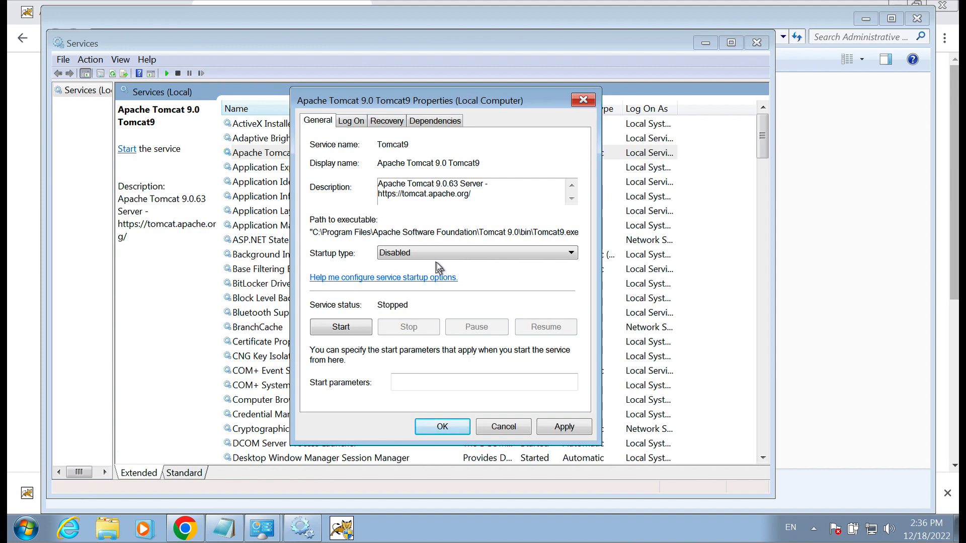
left_click(566, 427)
left_click(458, 428)
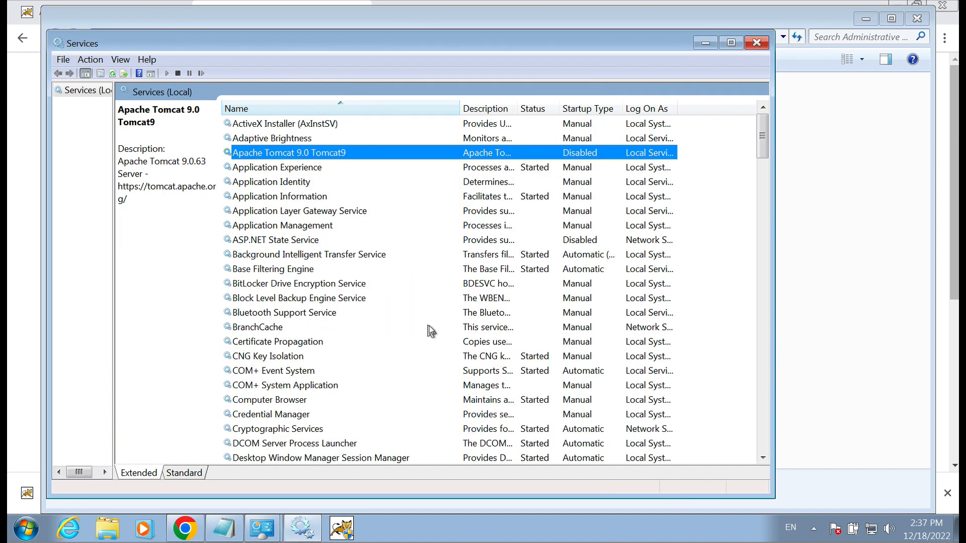